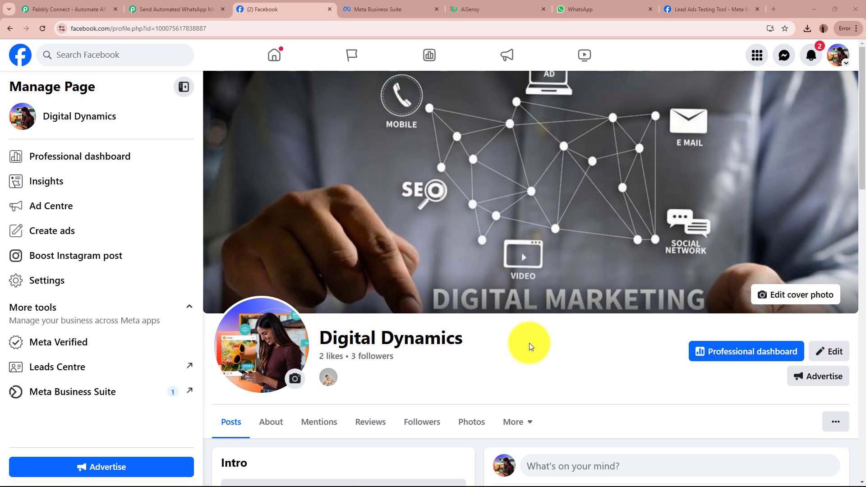
# View the automated WhatsApp message from AiSensy and the Pabbly Connect home page, and switch to the WhatsApp automation workflow
pyautogui.click(607, 8)
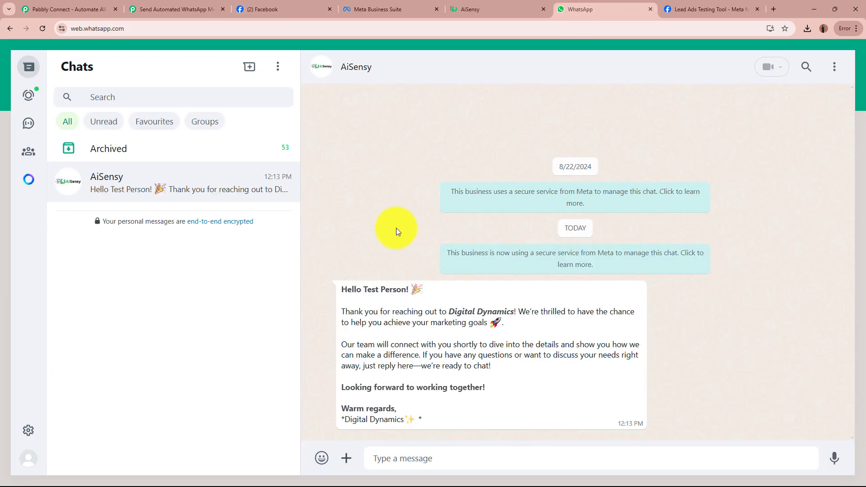
pyautogui.click(92, 9)
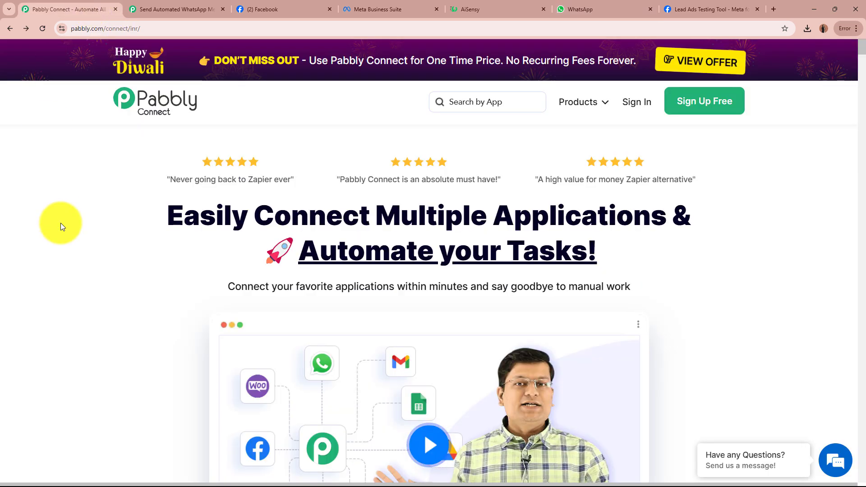
pyautogui.click(198, 9)
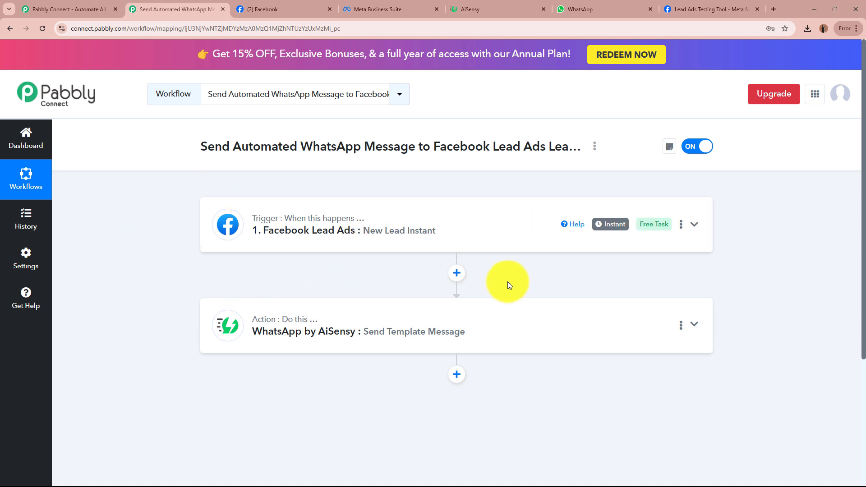
# Examine the workflow's Facebook Lead Ads trigger, its WhatsApp by AiSensy action, and the digital_dynamics_message template in AiSensy
pyautogui.click(502, 215)
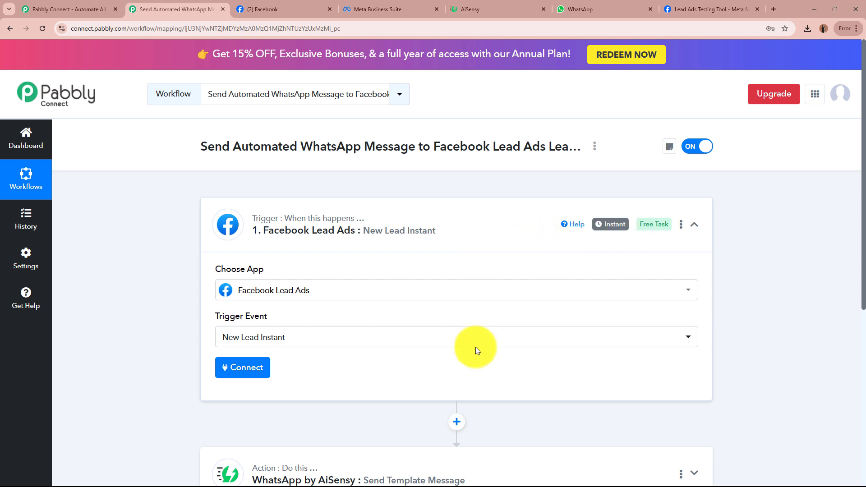
pyautogui.click(510, 232)
pyautogui.click(502, 311)
pyautogui.scroll(-3, 522, 299)
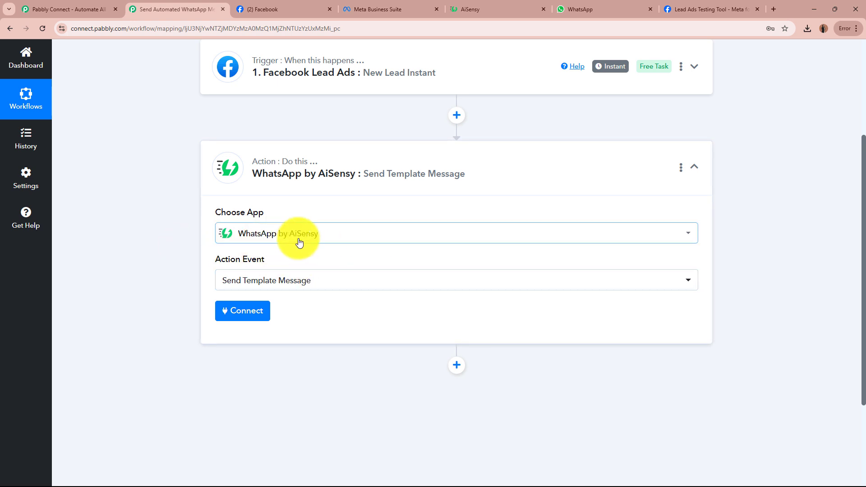
pyautogui.click(534, 9)
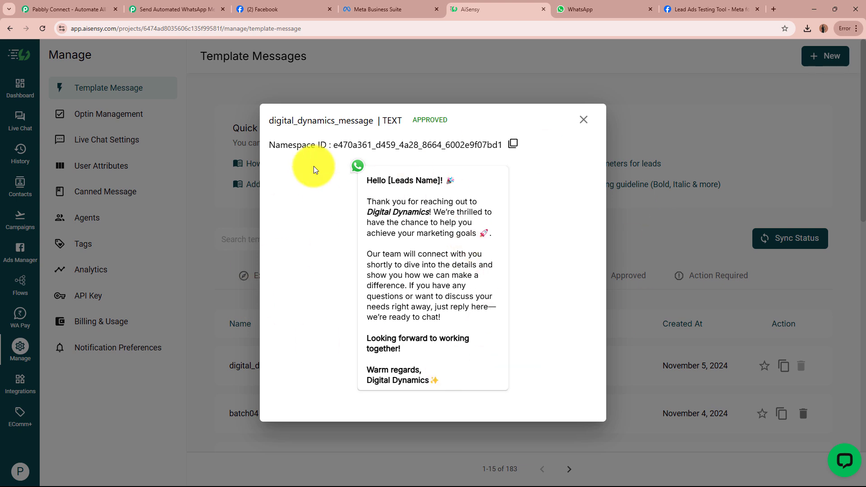
pyautogui.click(207, 17)
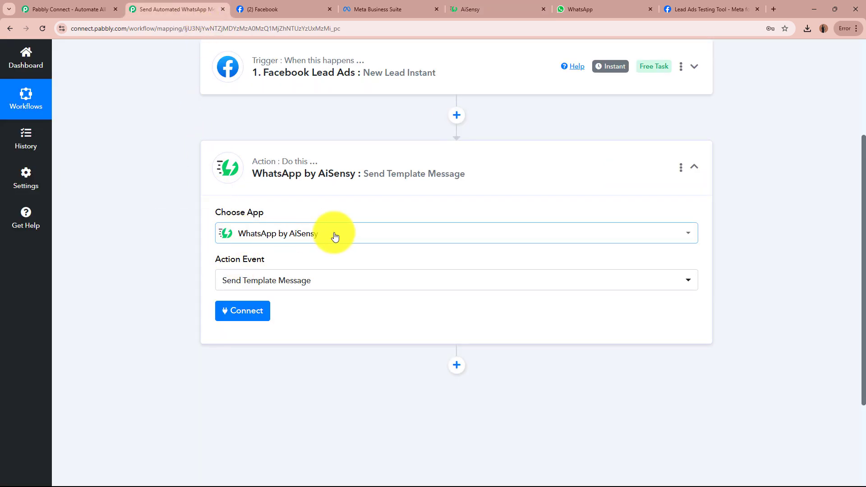
pyautogui.click(507, 166)
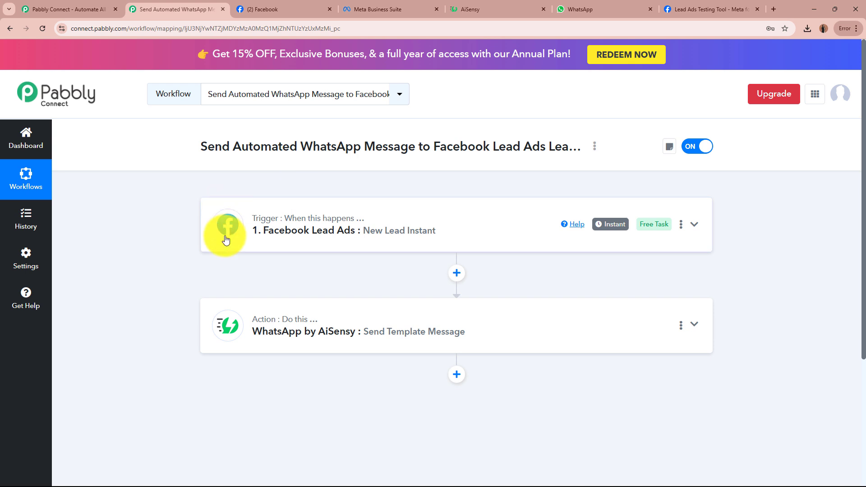
# Authorize a new Facebook Lead Ads connection for the workflow's New Lead Instant trigger
pyautogui.click(483, 235)
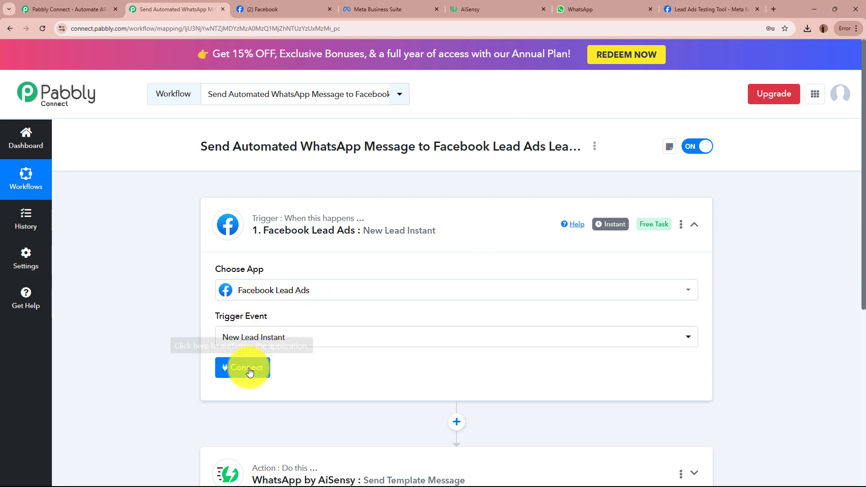
pyautogui.click(228, 367)
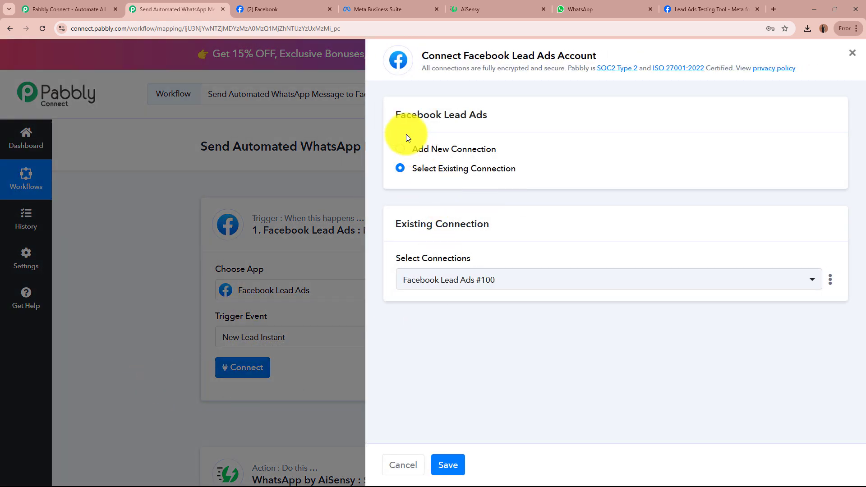
pyautogui.click(400, 148)
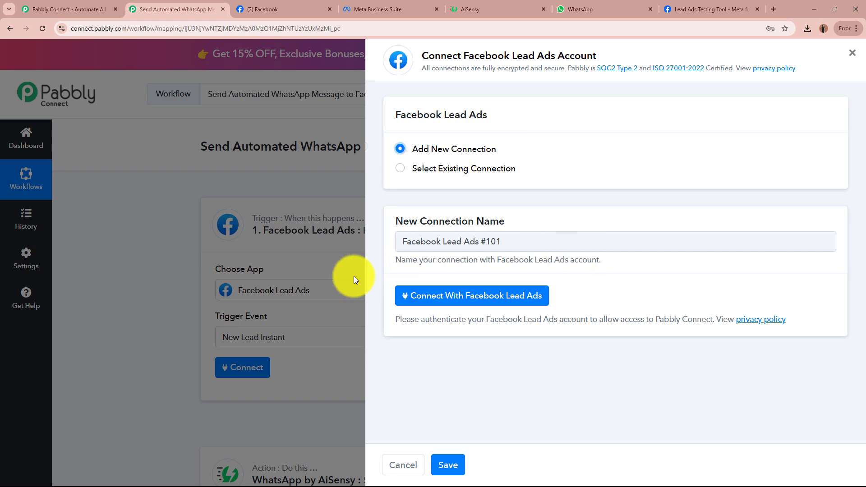
pyautogui.click(519, 296)
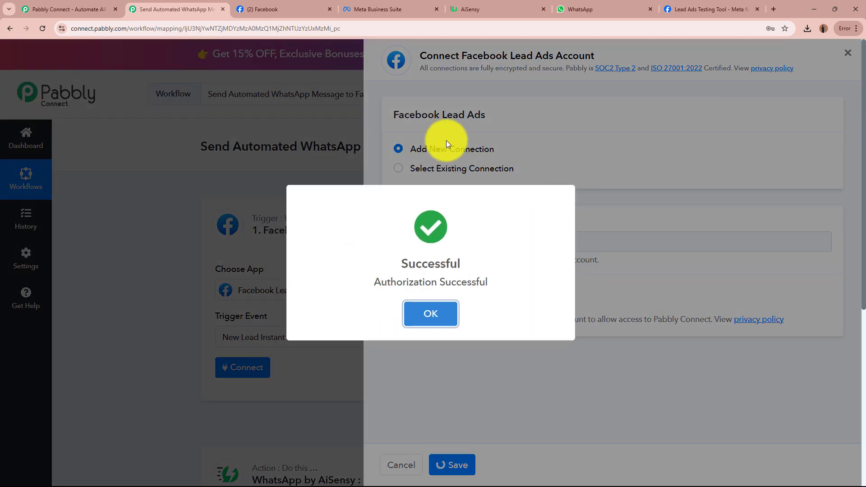
pyautogui.click(445, 309)
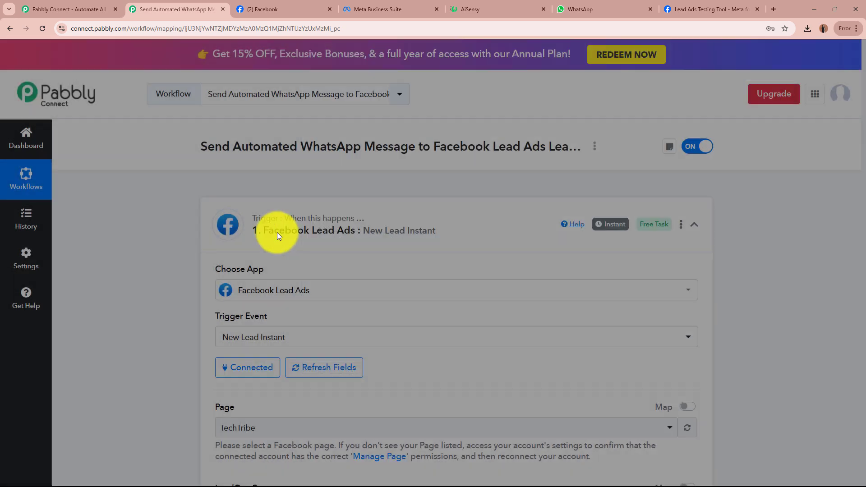
# Set the trigger's Facebook page to Digital Dynamics and its LeadGen form to Digital Dynamics Lead Form
pyautogui.scroll(-3, 142, 332)
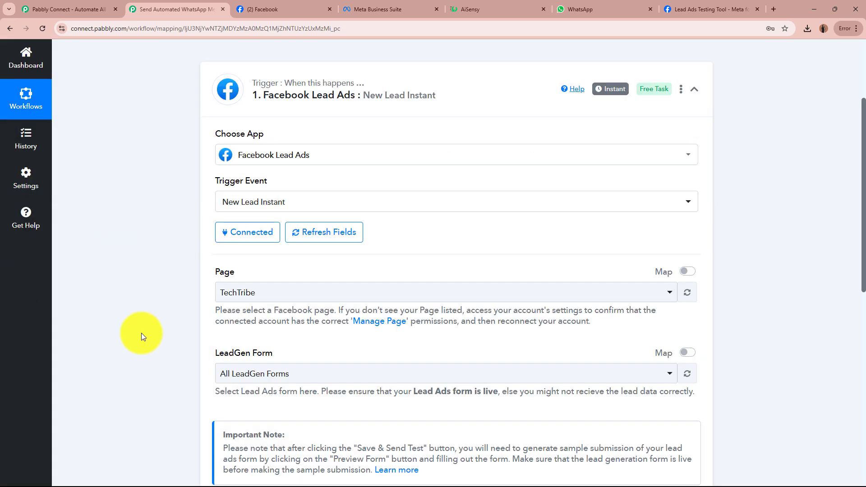
pyautogui.scroll(-1, 247, 293)
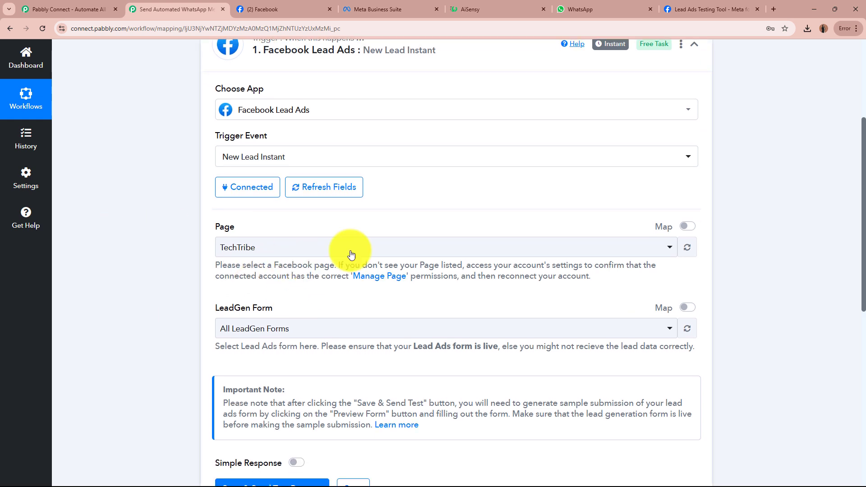
pyautogui.click(297, 247)
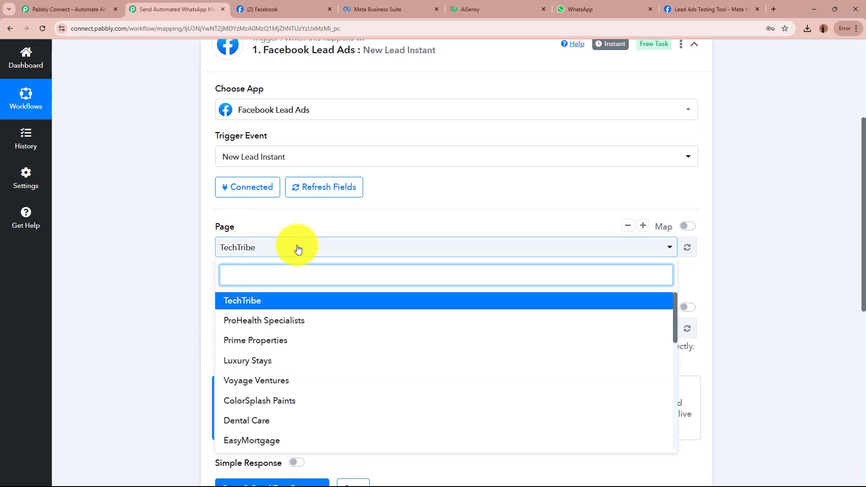
pyautogui.write('DI')
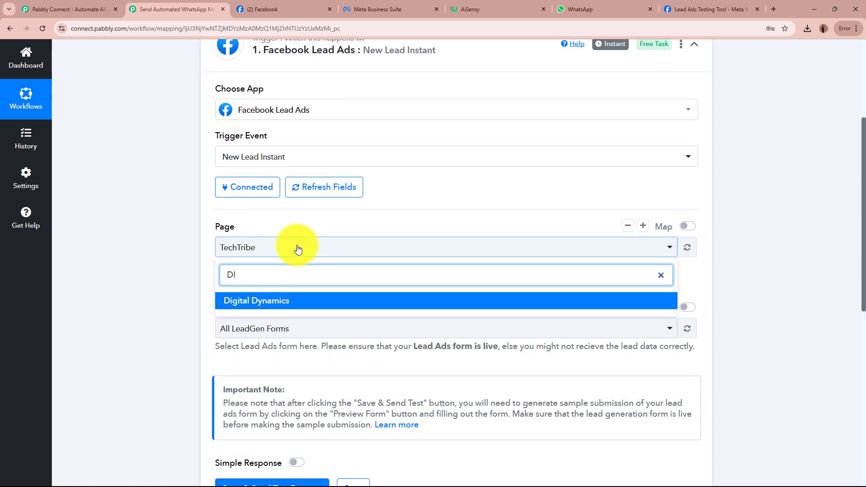
pyautogui.click(295, 302)
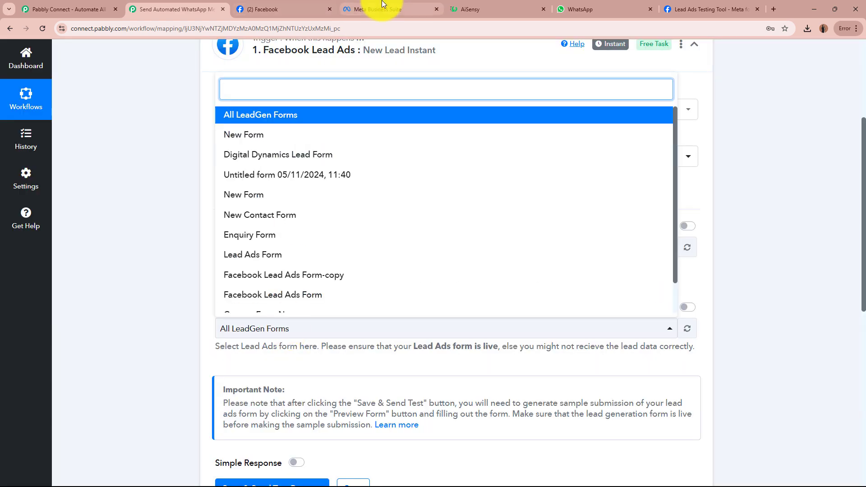
pyautogui.click(383, 9)
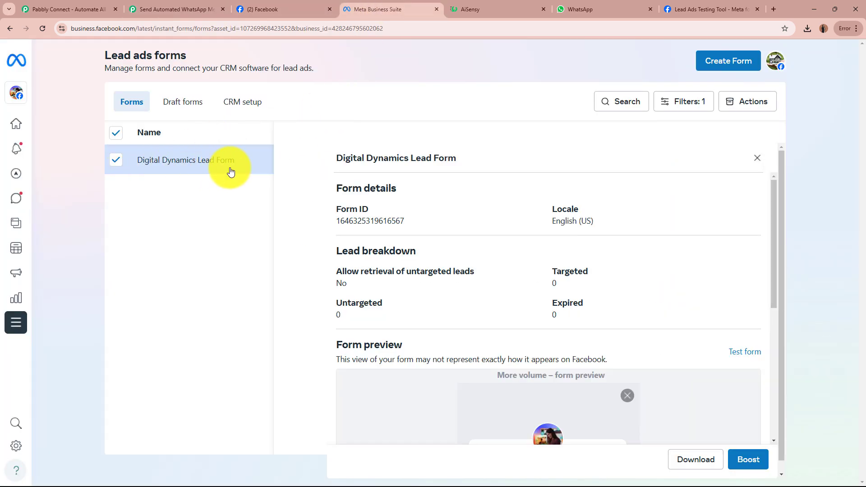
pyautogui.click(176, 8)
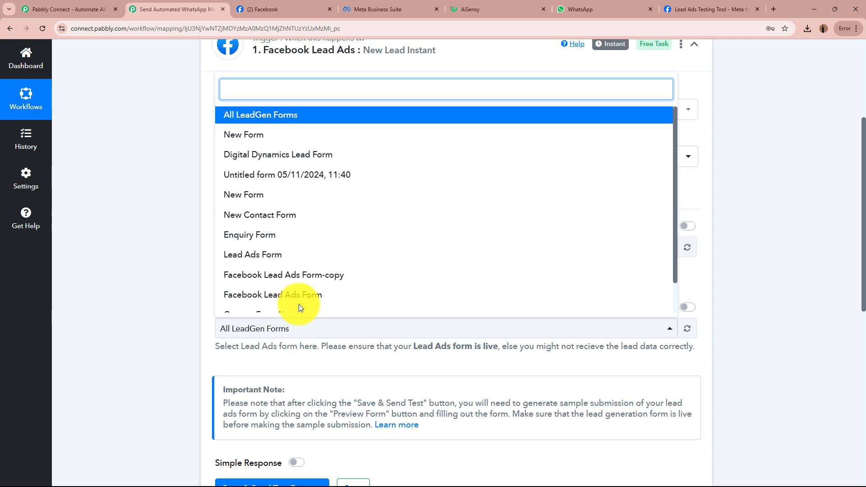
pyautogui.click(309, 155)
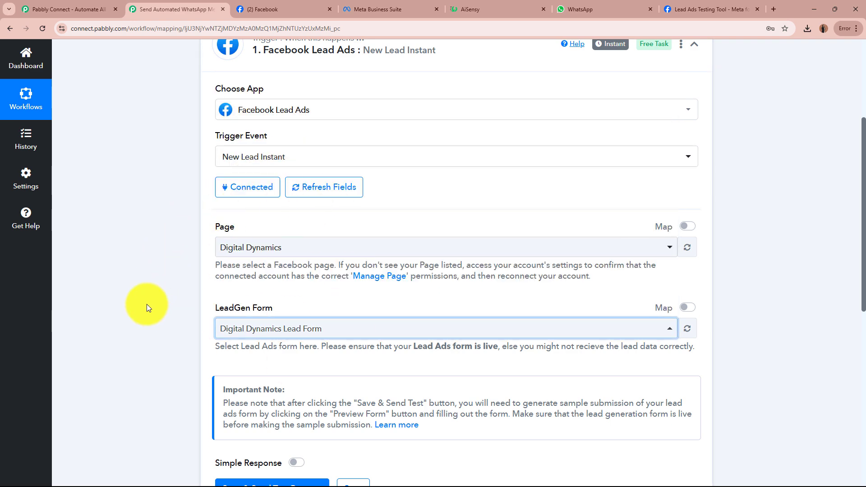
# Save the Facebook Lead Ads trigger and send a test request to start capturing the webhook response
pyautogui.scroll(-3, 131, 301)
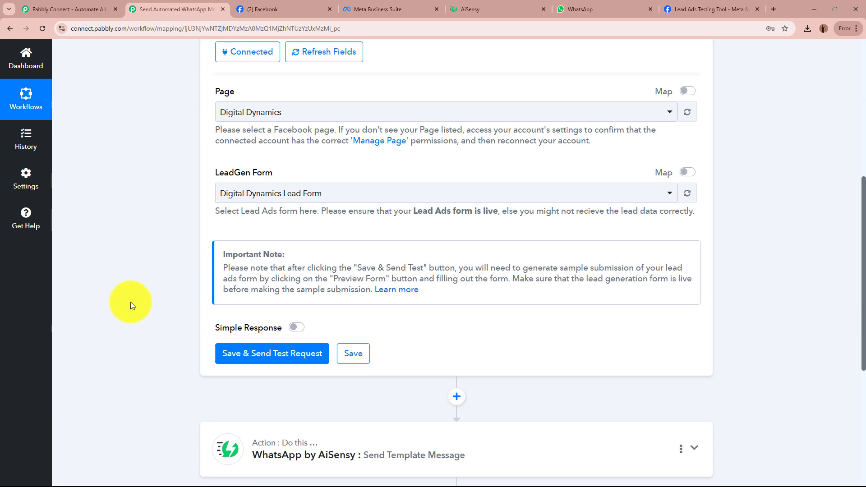
pyautogui.click(257, 360)
pyautogui.scroll(-3, 167, 324)
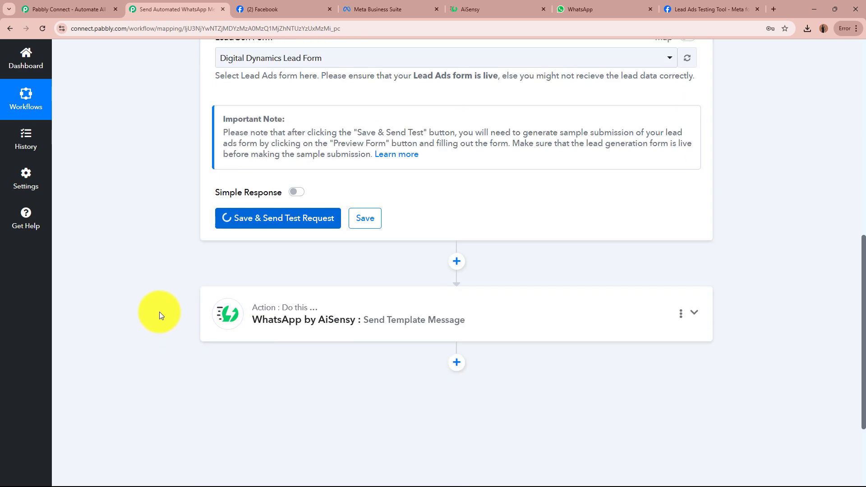
pyautogui.scroll(1, 642, 231)
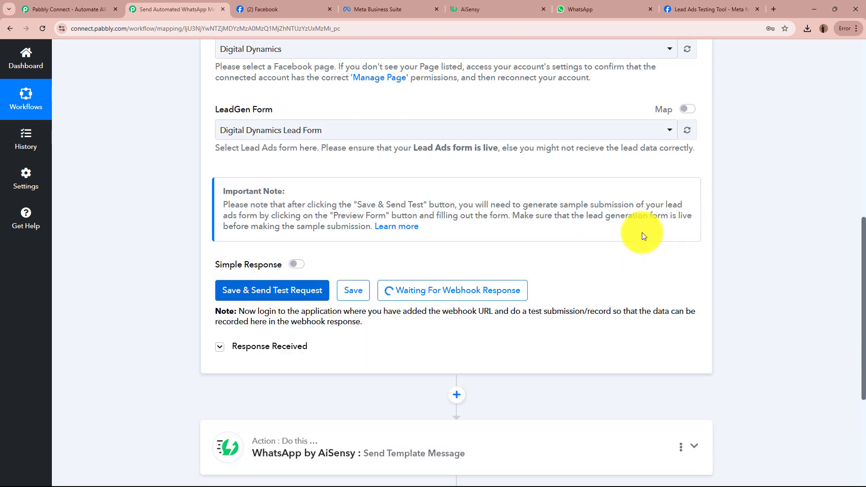
pyautogui.scroll(10, 642, 232)
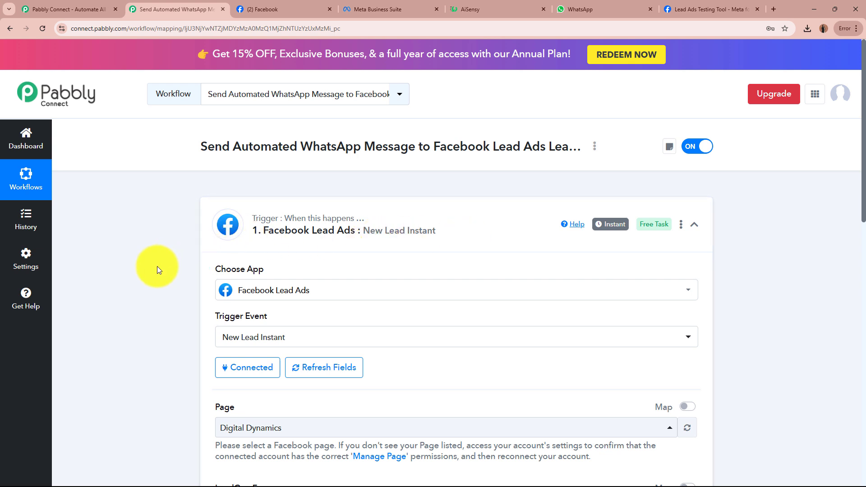
# Submit the prefilled Digital Dynamics Lead Form as a test lead in Meta's Lead Ads Testing Tool
pyautogui.click(700, 5)
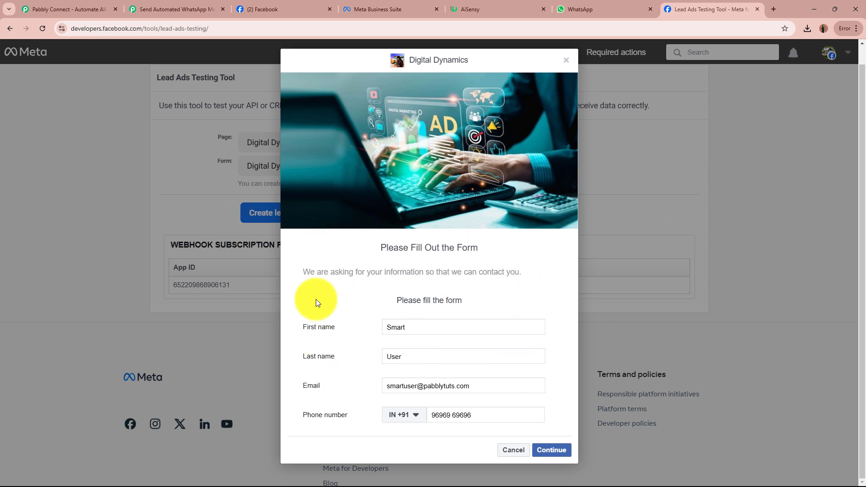
pyautogui.doubleClick(450, 327)
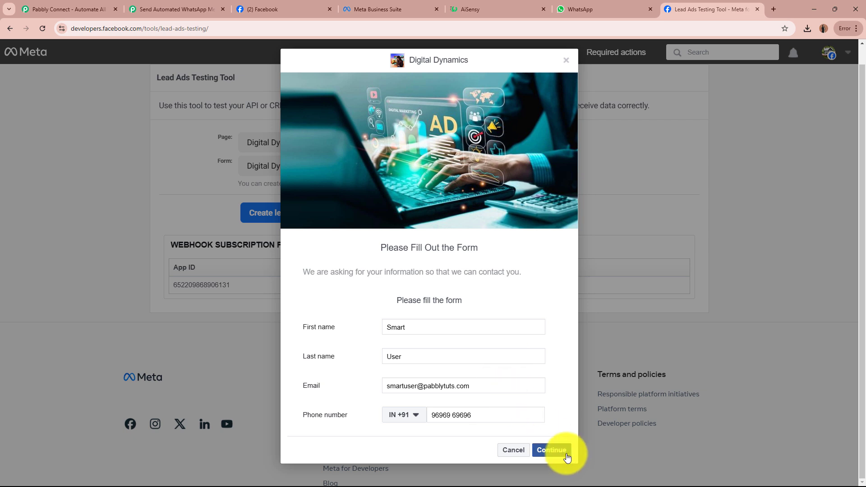
pyautogui.click(550, 456)
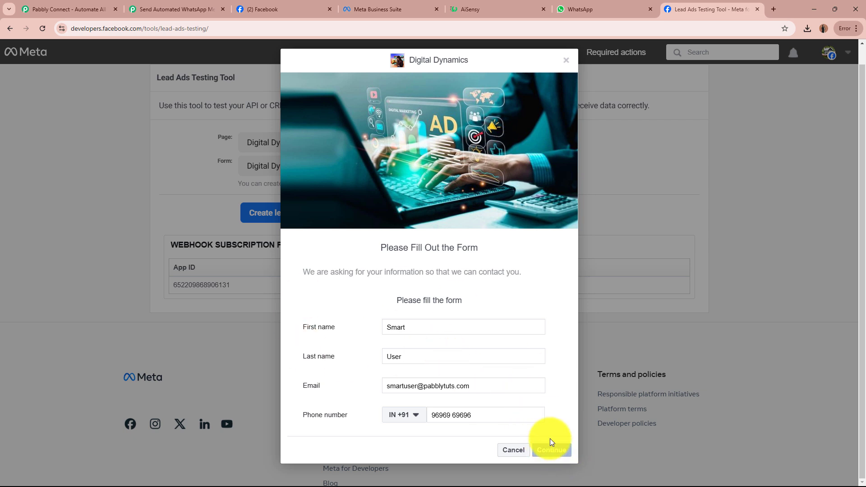
pyautogui.click(555, 345)
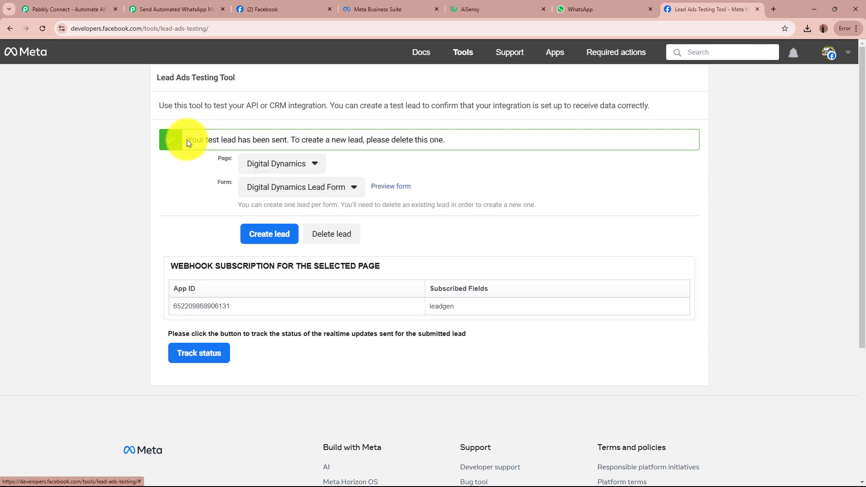
pyautogui.moveTo(187, 140); pyautogui.dragTo(390, 140)
pyautogui.click(124, 163)
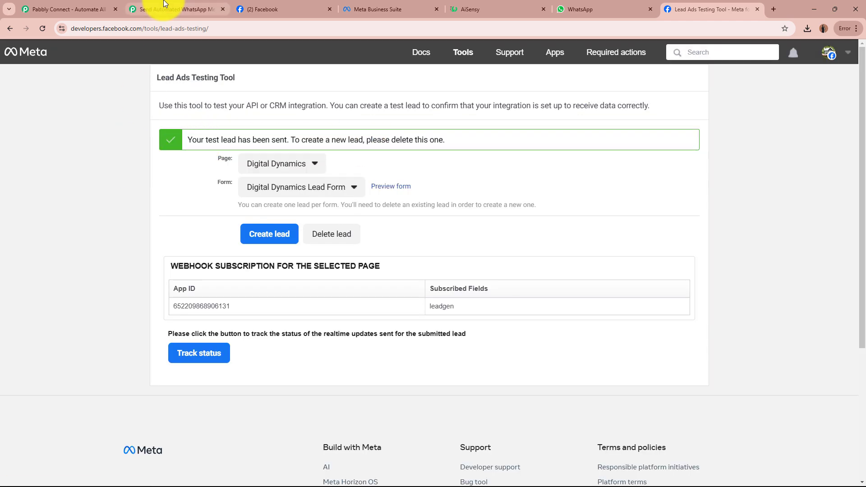
# Return to the Pabbly Connect workflow and check the received first name, last name, email and phone number of the test lead
pyautogui.click(198, 10)
pyautogui.scroll(-2, 179, 321)
pyautogui.scroll(-10, 179, 321)
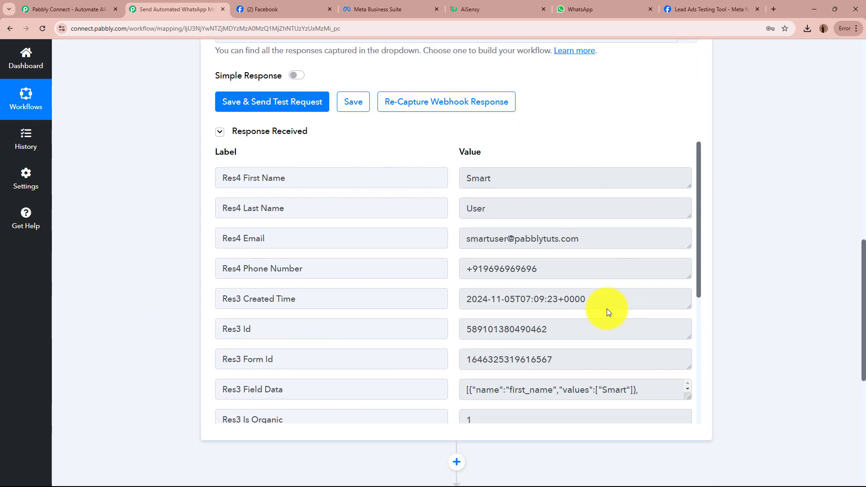
pyautogui.doubleClick(558, 177)
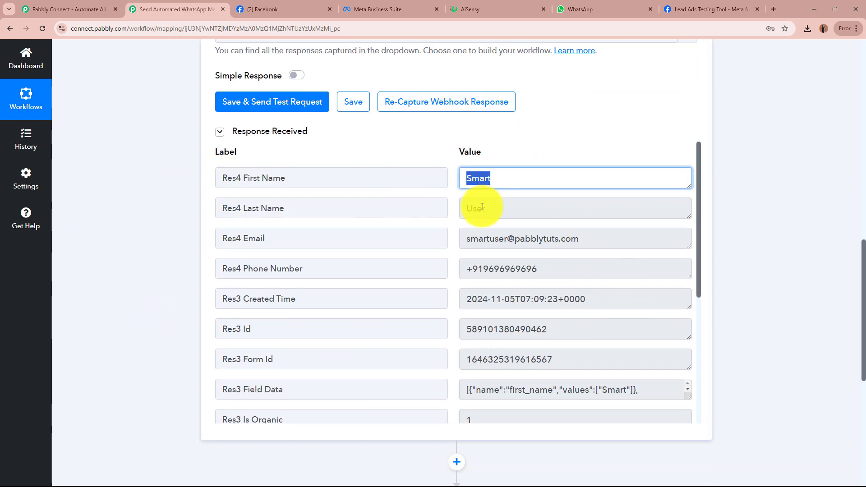
pyautogui.doubleClick(465, 208)
pyautogui.click(626, 236)
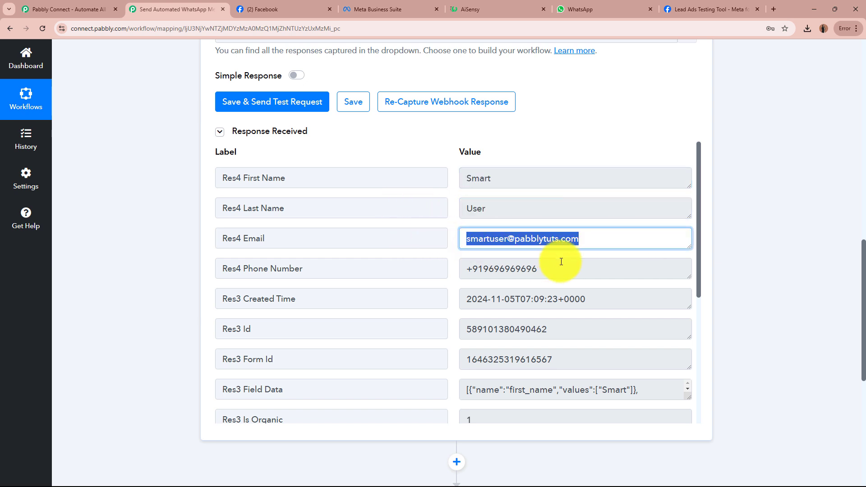
pyautogui.click(581, 266)
pyautogui.click(769, 265)
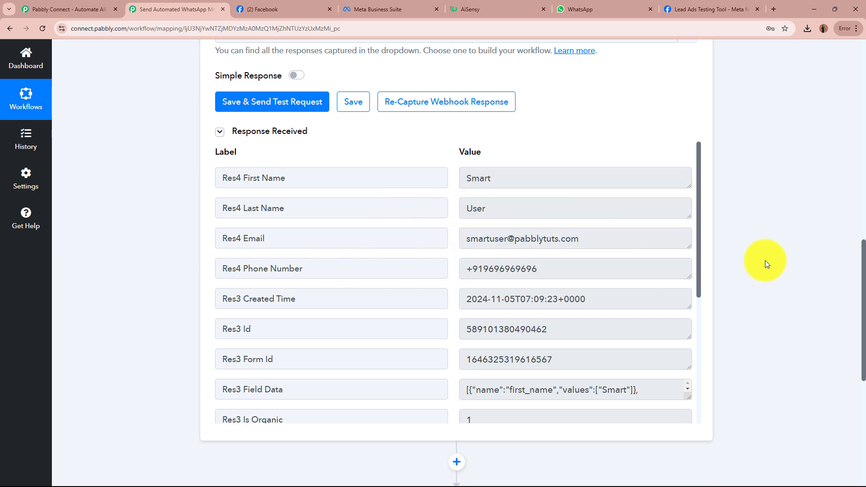
pyautogui.scroll(-1, 617, 288)
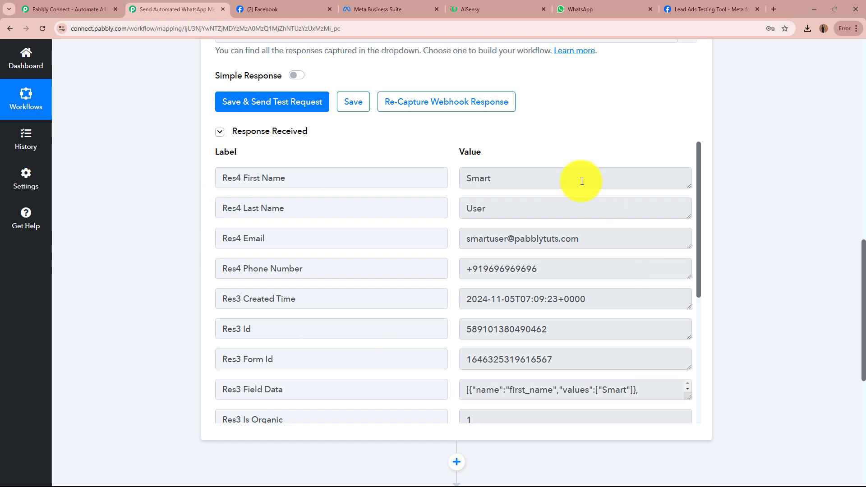
# Collapse the Facebook Lead Ads trigger and start adding a new connection for the WhatsApp by AiSensy Send Template Message action
pyautogui.scroll(5, 578, 179)
pyautogui.scroll(5, 568, 176)
pyautogui.click(377, 228)
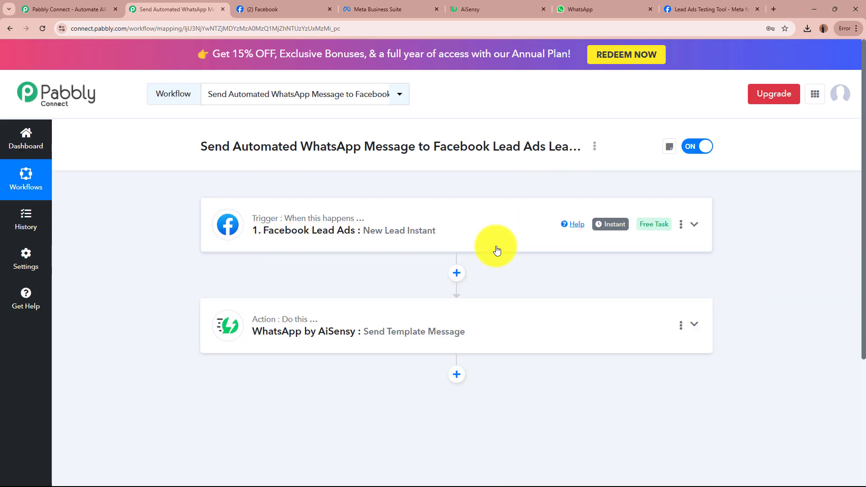
pyautogui.click(388, 323)
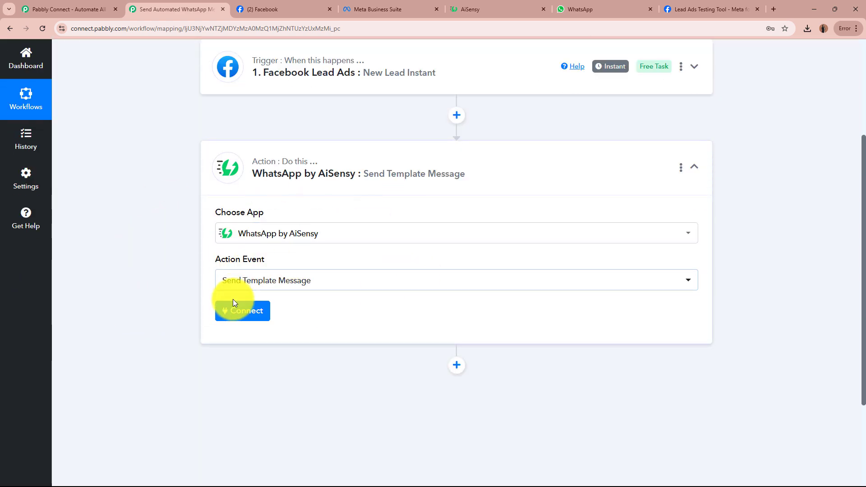
pyautogui.click(233, 319)
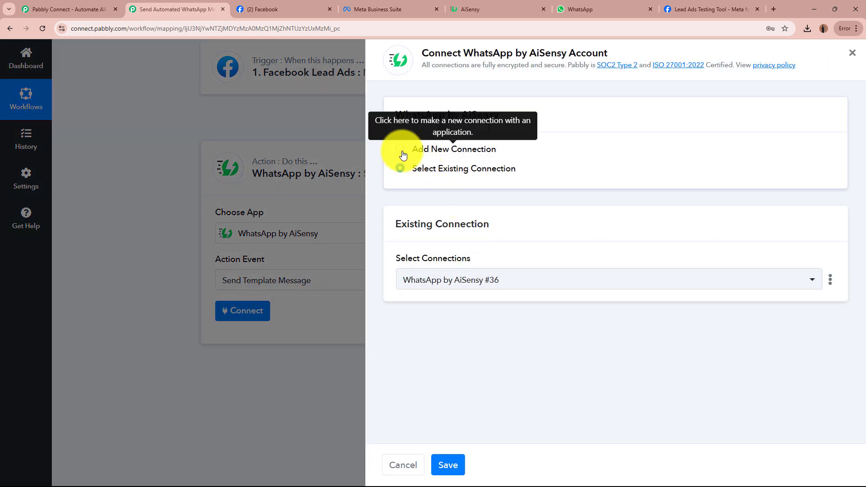
pyautogui.click(402, 153)
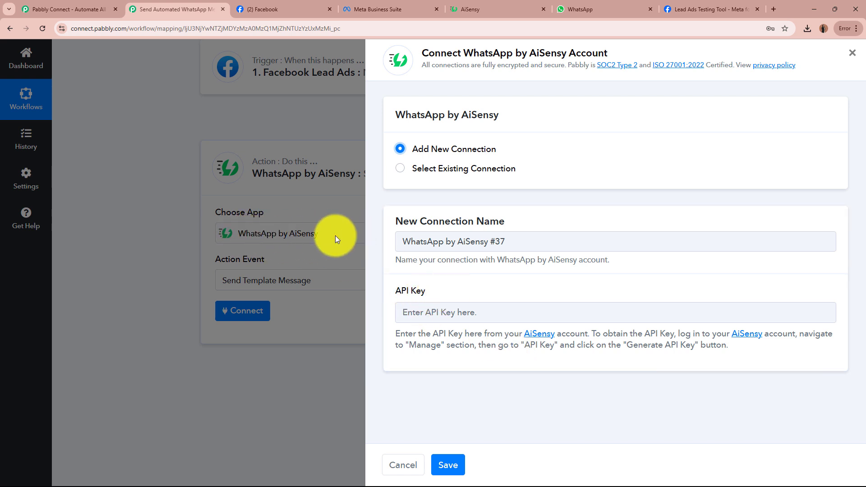
# Switch to AiSensy, close the template preview and copy the project's API key
pyautogui.click(522, 6)
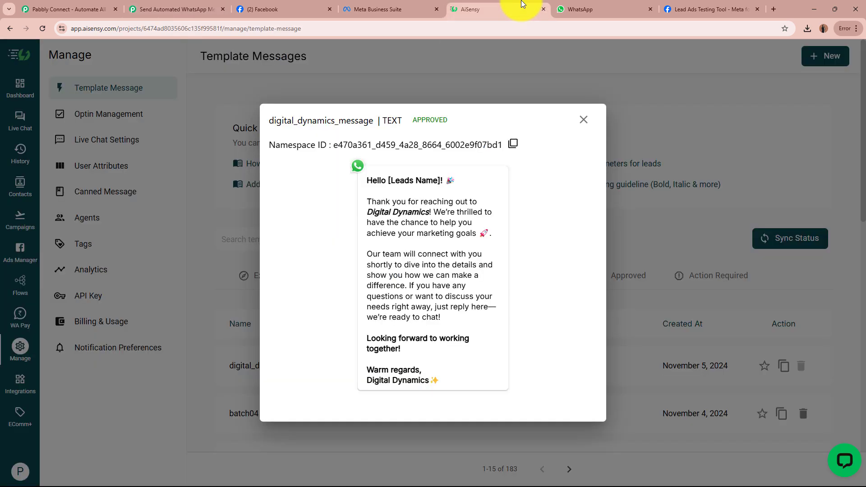
pyautogui.click(580, 118)
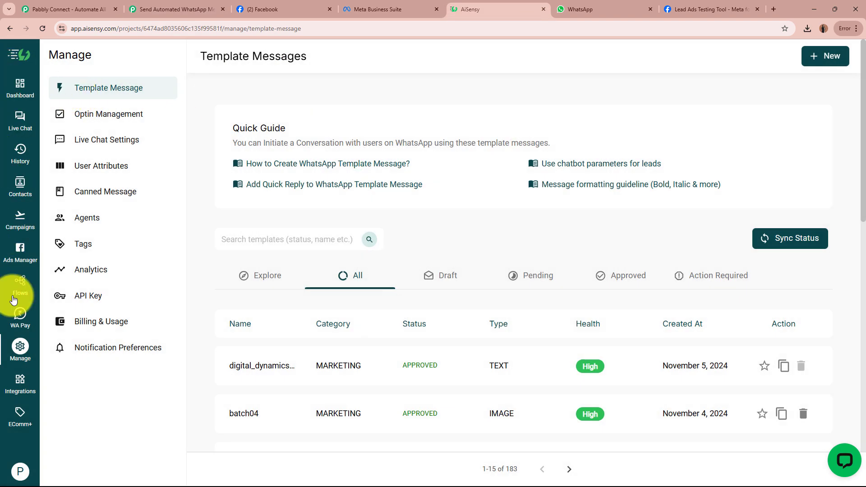
pyautogui.click(19, 345)
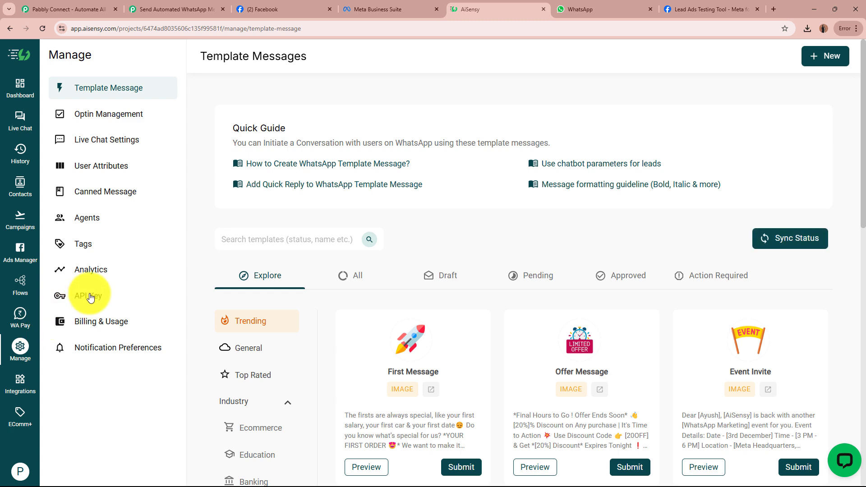
pyautogui.click(91, 297)
pyautogui.click(268, 330)
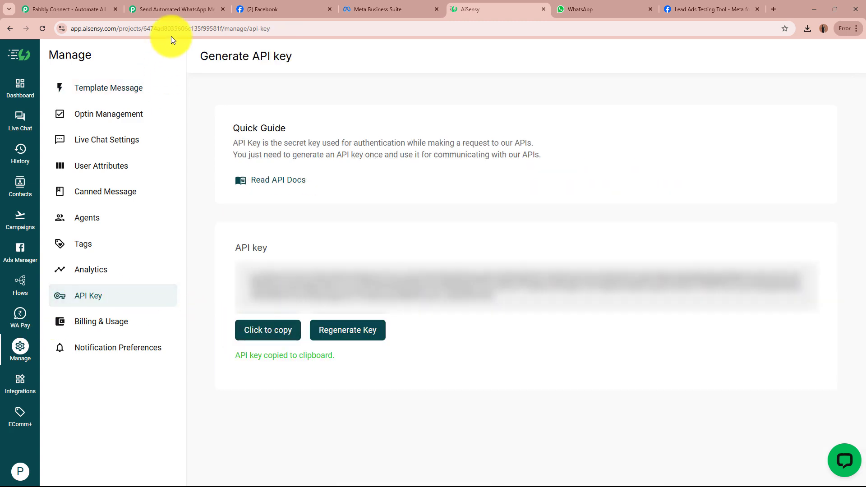
# Return to Pabbly Connect, paste the API key into the new AiSensy connection and save it
pyautogui.click(172, 9)
pyautogui.click(435, 312)
pyautogui.hotkey('ctrl', 'v')
pyautogui.click(445, 465)
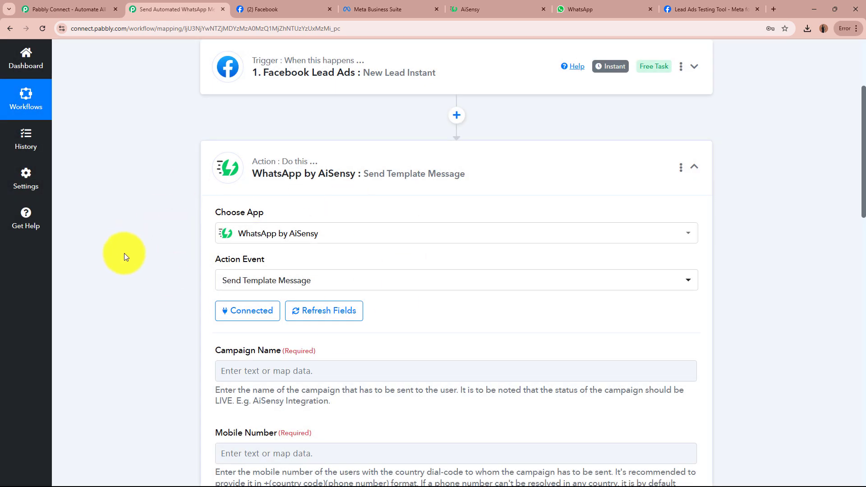
# In AiSensy, review the Digital Dynamics campaign's message template and copy the campaign name
pyautogui.scroll(-4, 117, 261)
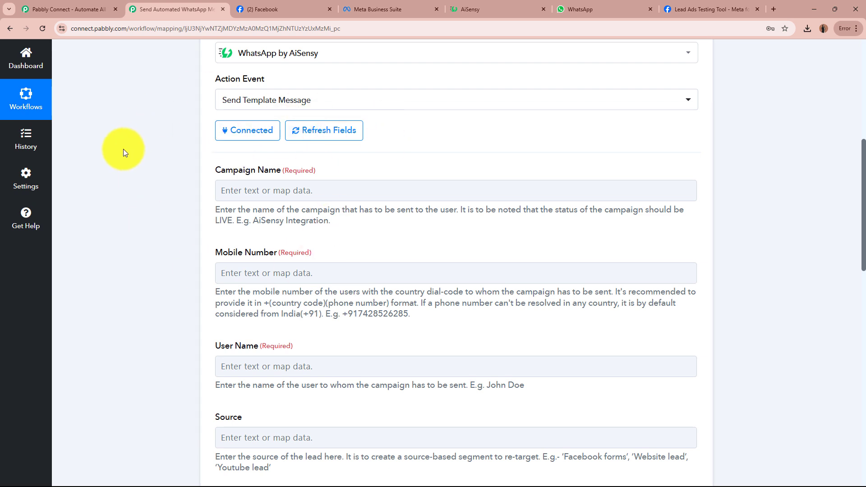
pyautogui.click(479, 9)
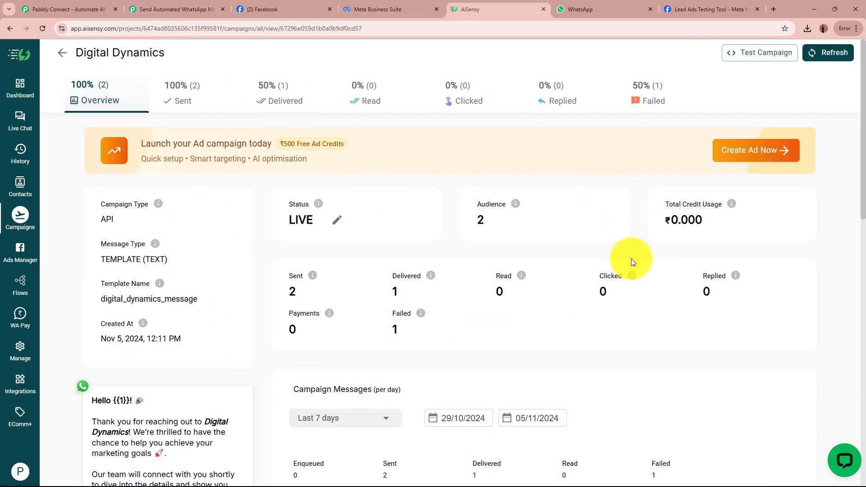
pyautogui.scroll(-5, 342, 283)
pyautogui.moveTo(91, 173); pyautogui.dragTo(185, 343)
pyautogui.click(184, 336)
pyautogui.scroll(5, 188, 333)
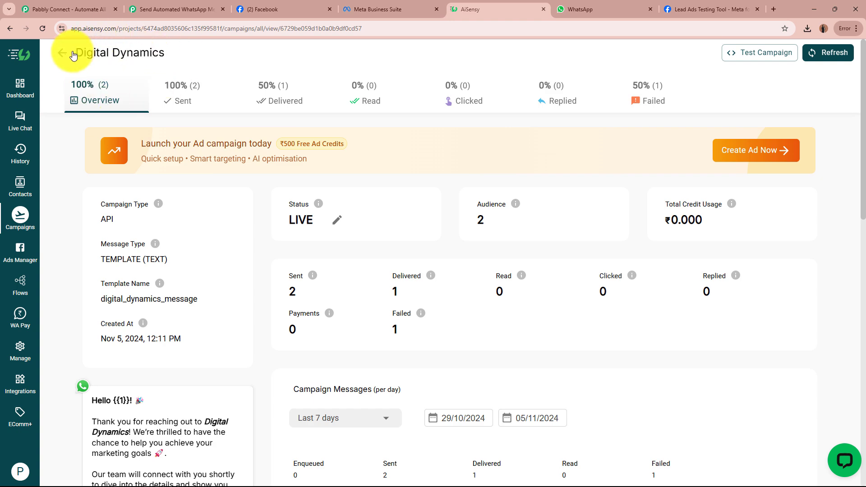
pyautogui.moveTo(67, 52); pyautogui.dragTo(182, 57)
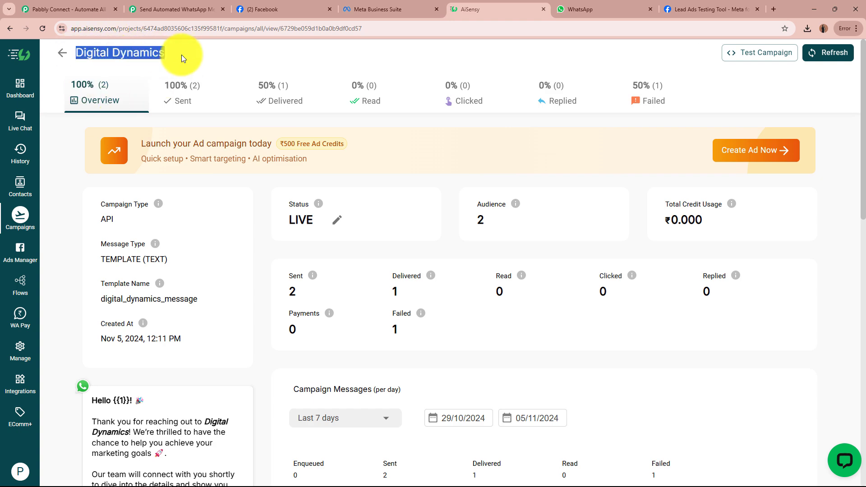
pyautogui.hotkey('ctrl', 'c')
# Set the campaign name to Digital Dynamics in the Pabbly Connect AiSensy action
pyautogui.click(179, 9)
pyautogui.click(276, 192)
pyautogui.hotkey('ctrl', 'v')
pyautogui.click(370, 175)
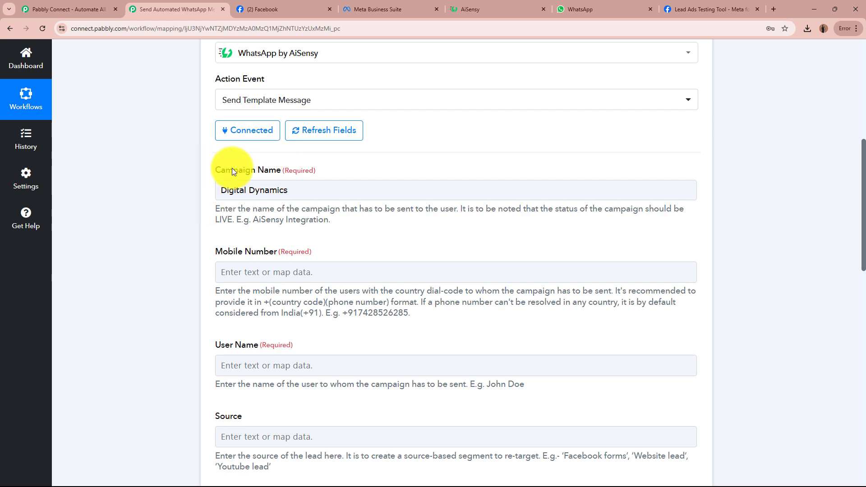
pyautogui.click(489, 8)
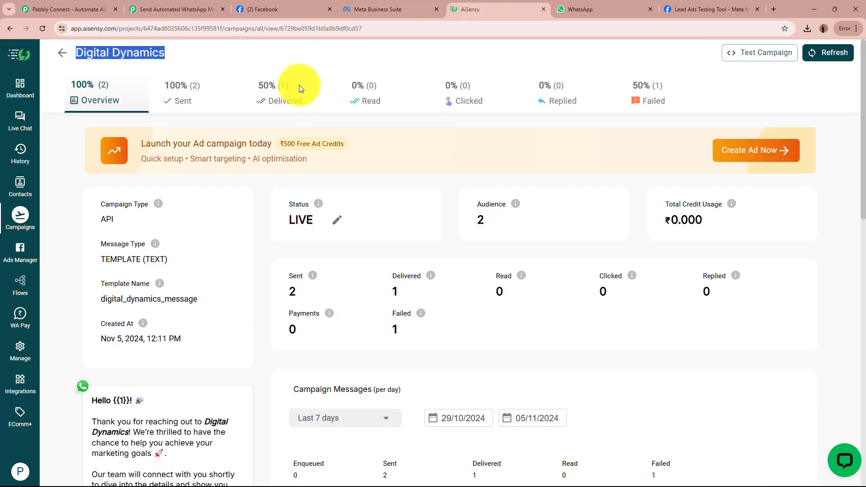
pyautogui.click(178, 9)
# Map the Mobile Number field to Res4 Phone Number from the Facebook Lead Ads trigger
pyautogui.scroll(-2, 175, 269)
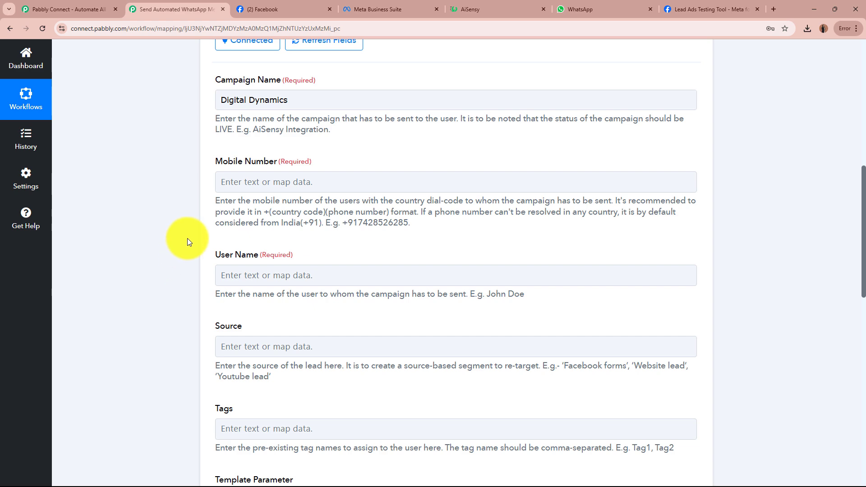
pyautogui.scroll(8, 188, 238)
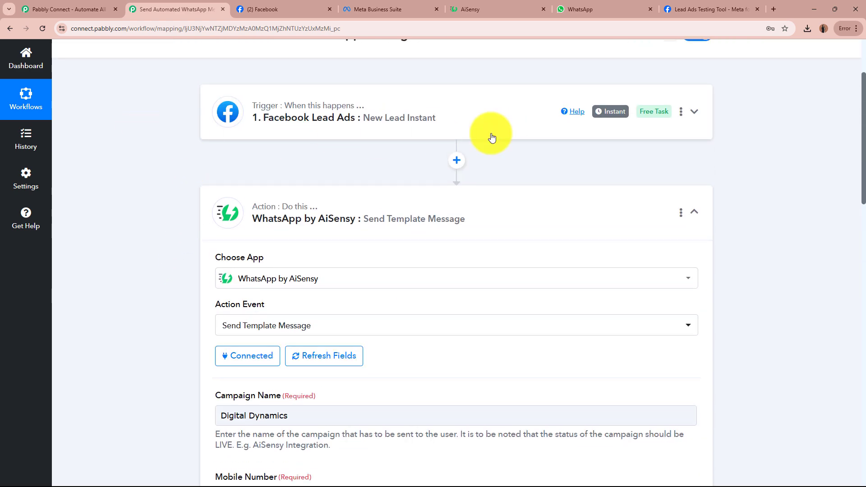
pyautogui.scroll(-6, 119, 333)
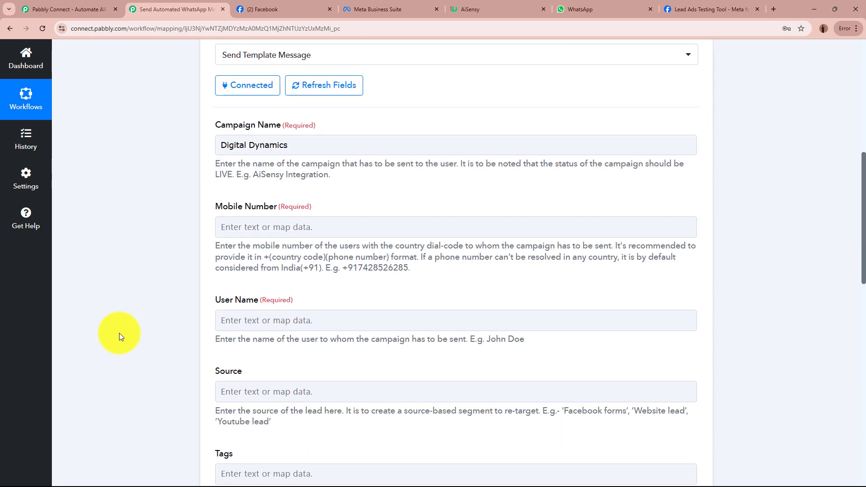
pyautogui.click(239, 229)
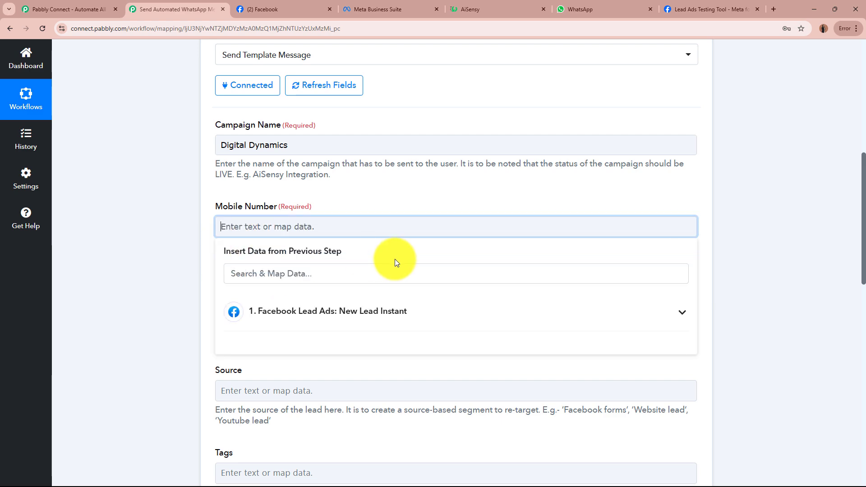
pyautogui.scroll(5, 394, 259)
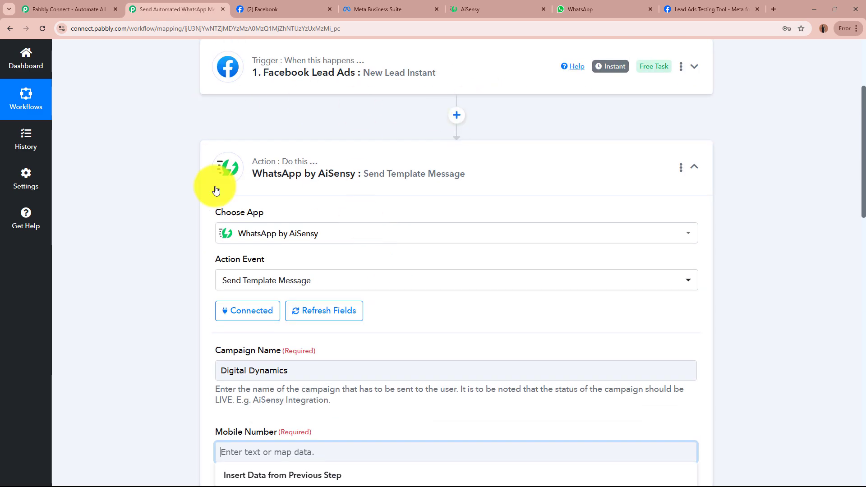
pyautogui.scroll(-4, 119, 247)
pyautogui.scroll(-2, 119, 248)
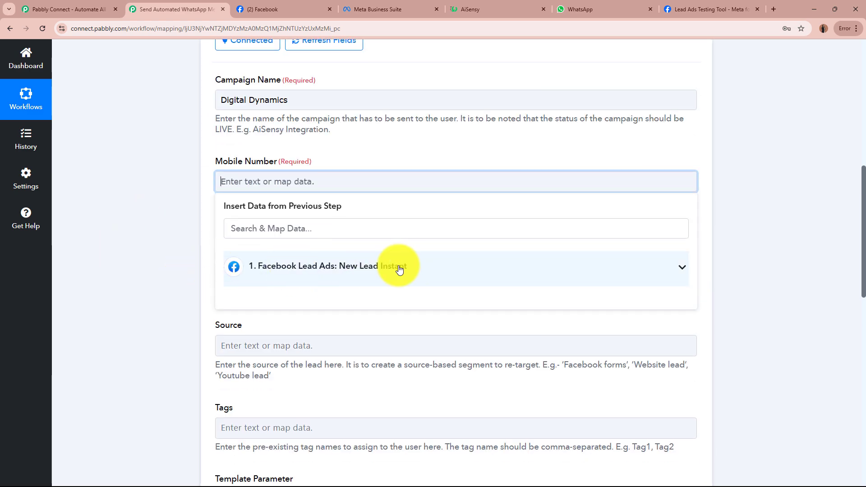
pyautogui.click(458, 274)
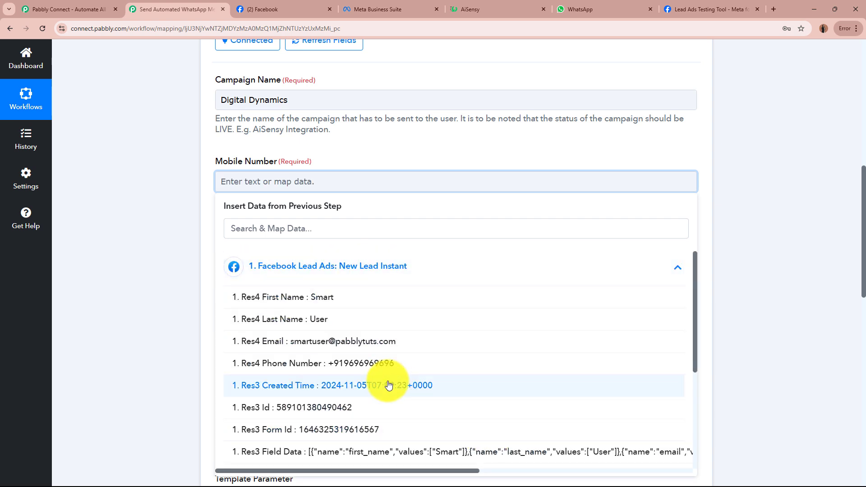
pyautogui.click(445, 364)
pyautogui.click(147, 234)
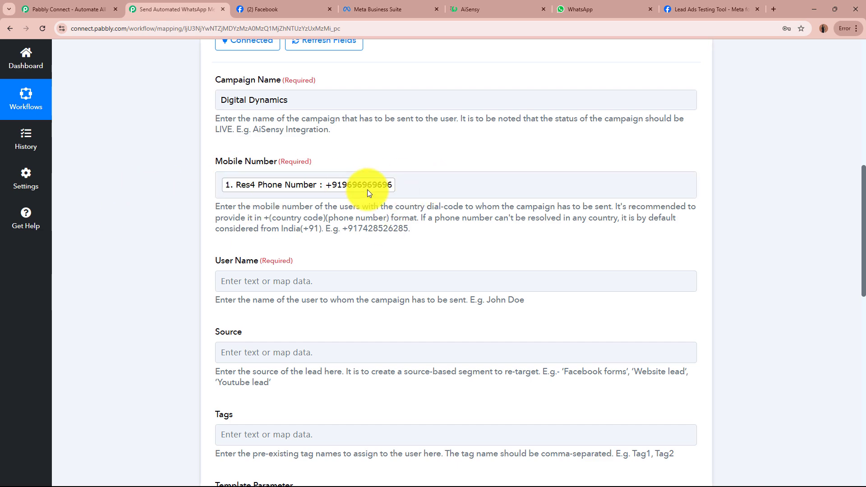
# Map the User Name field to Res4 First Name and Res4 Last Name from the Facebook Lead Ads trigger
pyautogui.scroll(5, 242, 169)
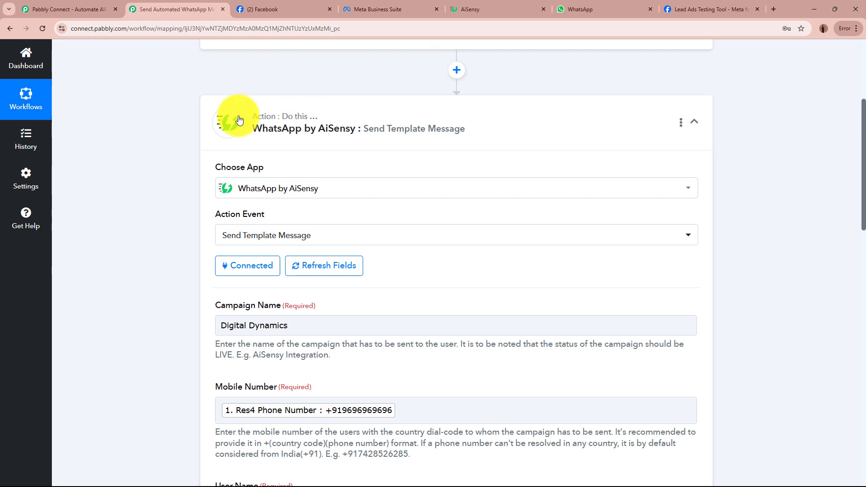
pyautogui.scroll(-4, 193, 233)
pyautogui.scroll(-2, 141, 264)
pyautogui.moveTo(230, 257); pyautogui.dragTo(412, 257)
pyautogui.click(397, 239)
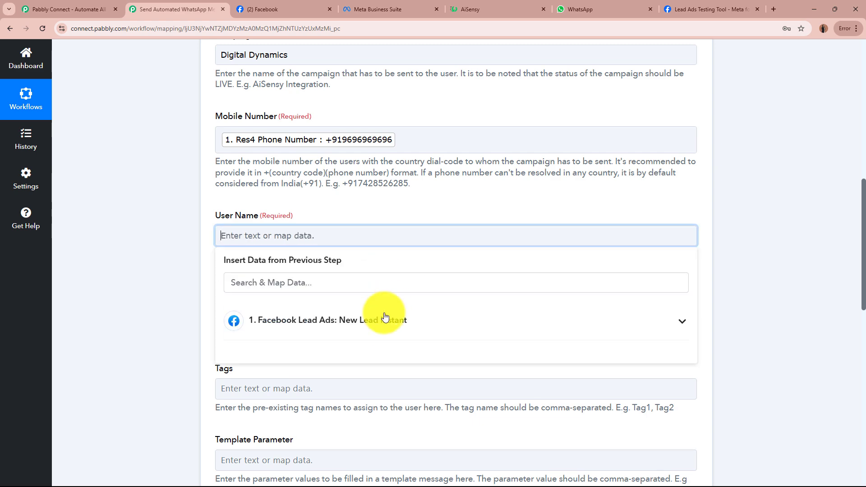
pyautogui.click(386, 314)
pyautogui.click(363, 351)
pyautogui.click(348, 383)
pyautogui.click(70, 248)
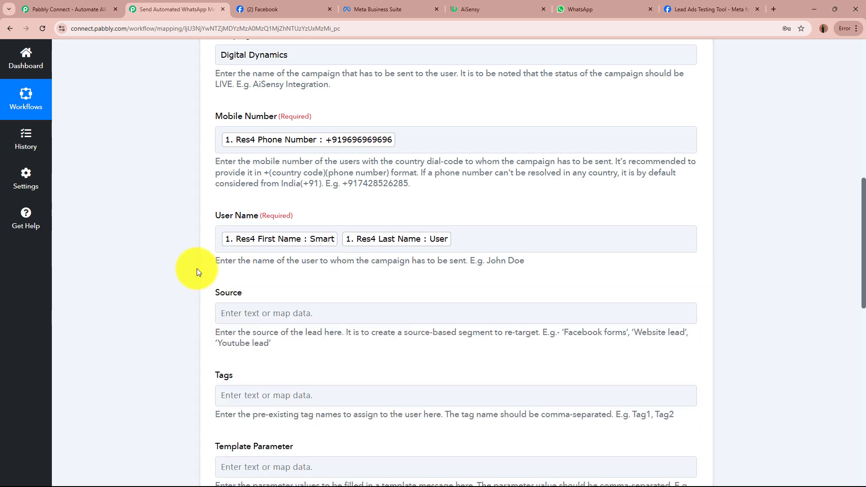
pyautogui.scroll(-3, 196, 268)
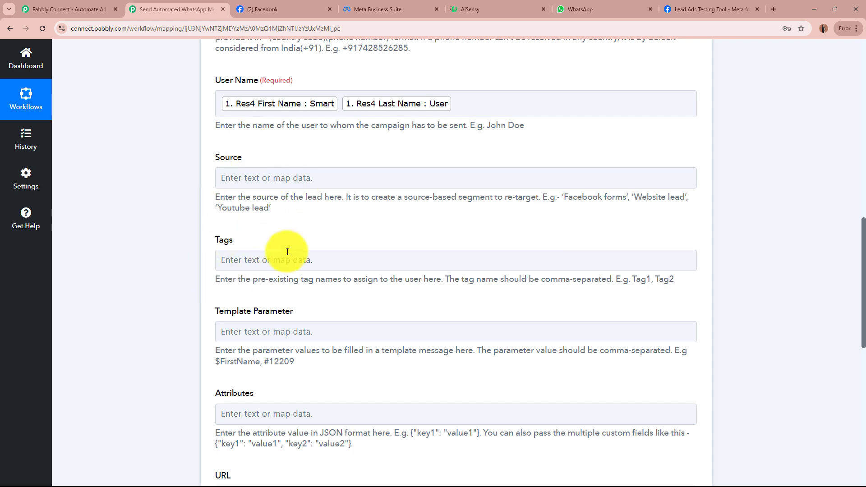
pyautogui.scroll(-3, 135, 263)
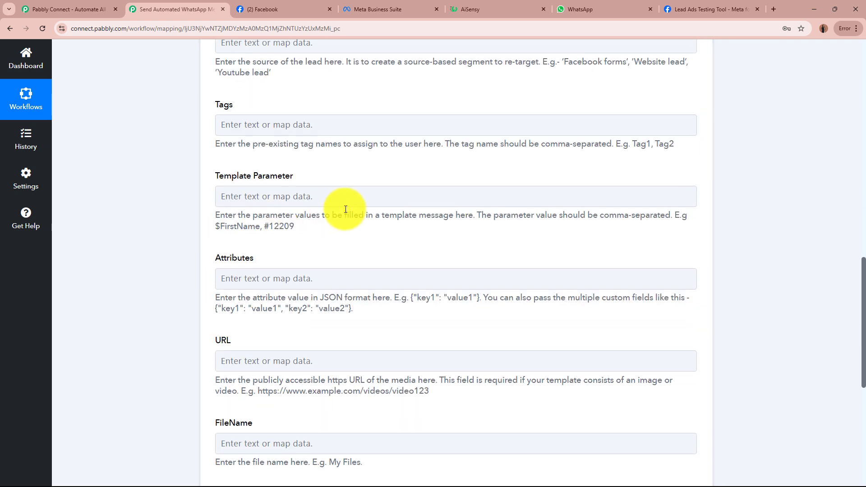
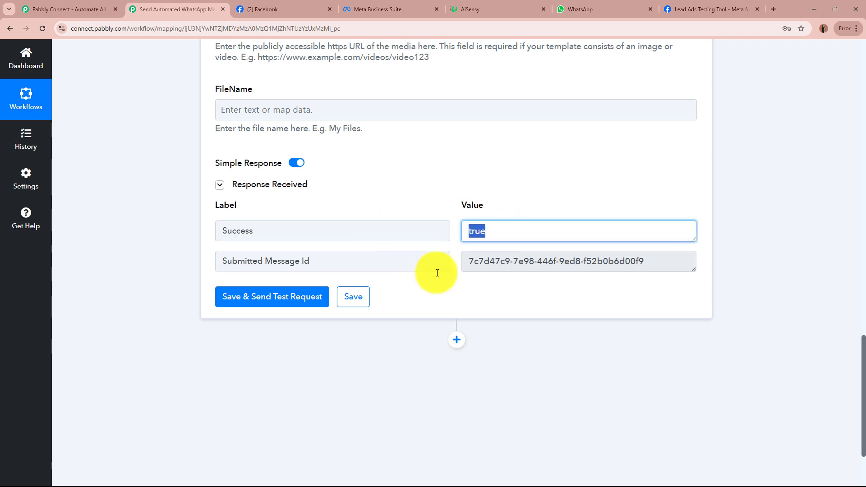
# Check the newest Digital Dynamics message in WhatsApp's AiSensy chat and return to the Pabbly Connect workflow
pyautogui.click(515, 301)
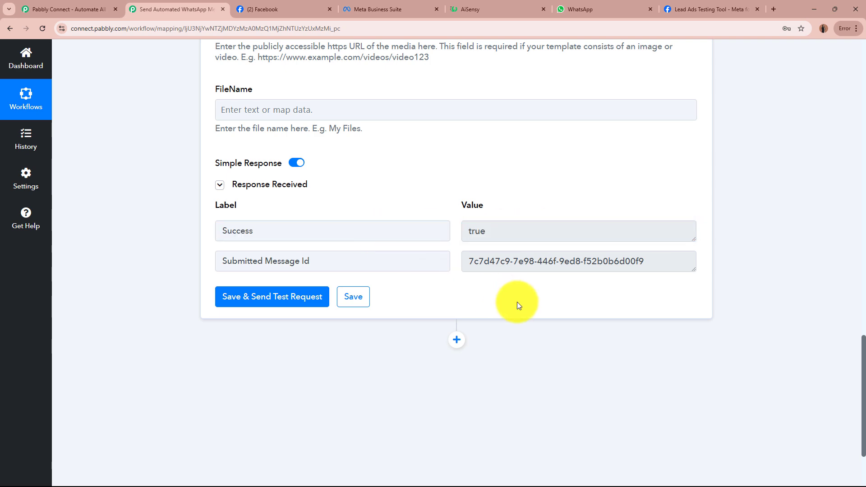
pyautogui.hotkey('ctrl', '6')
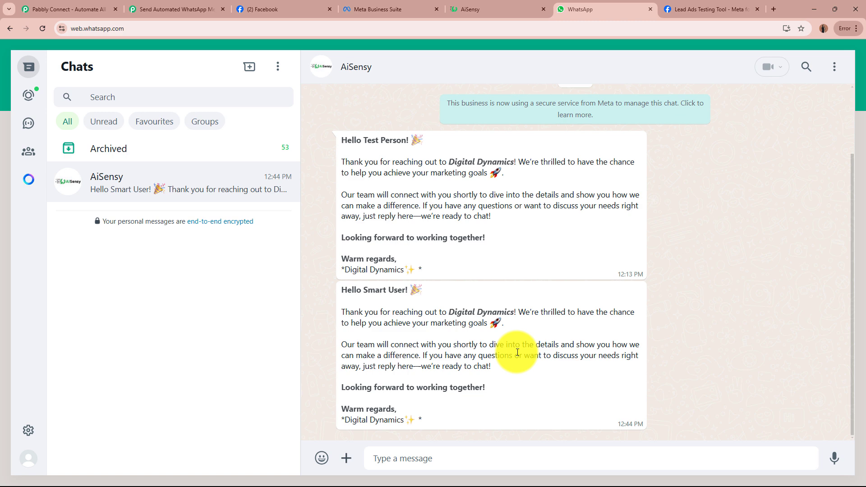
pyautogui.moveTo(341, 290); pyautogui.dragTo(442, 414)
pyautogui.click(368, 289)
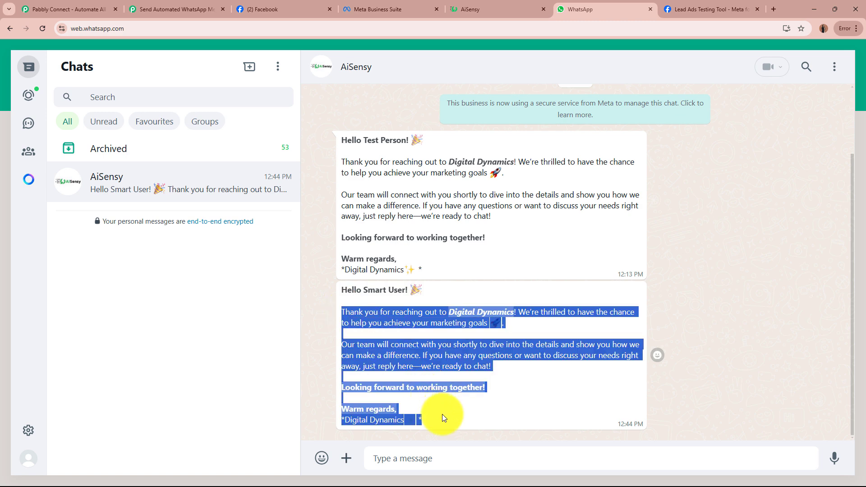
pyautogui.click(737, 308)
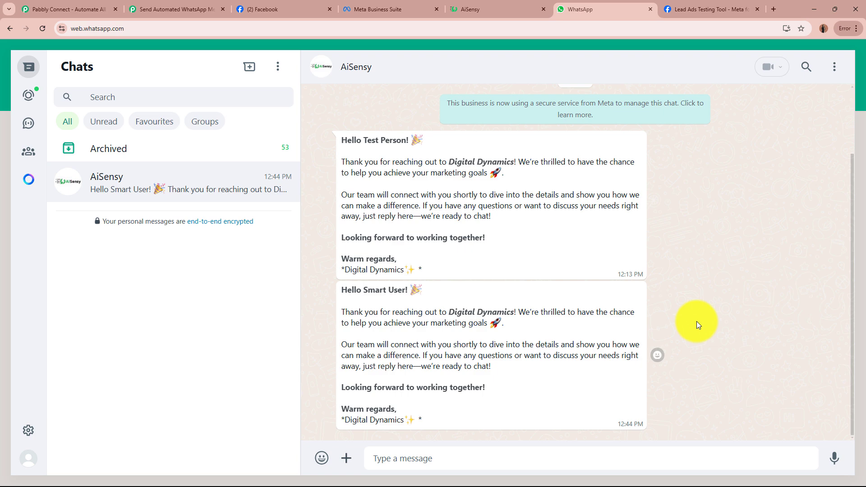
pyautogui.click(253, 9)
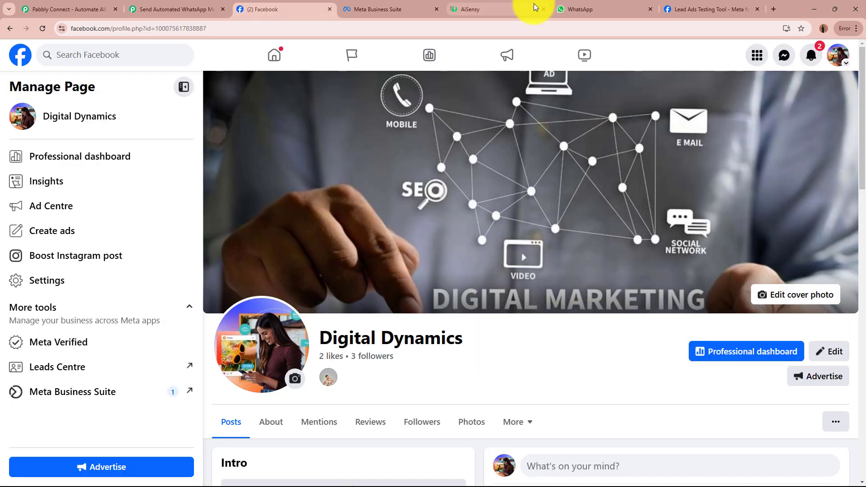
pyautogui.click(523, 8)
pyautogui.click(189, 9)
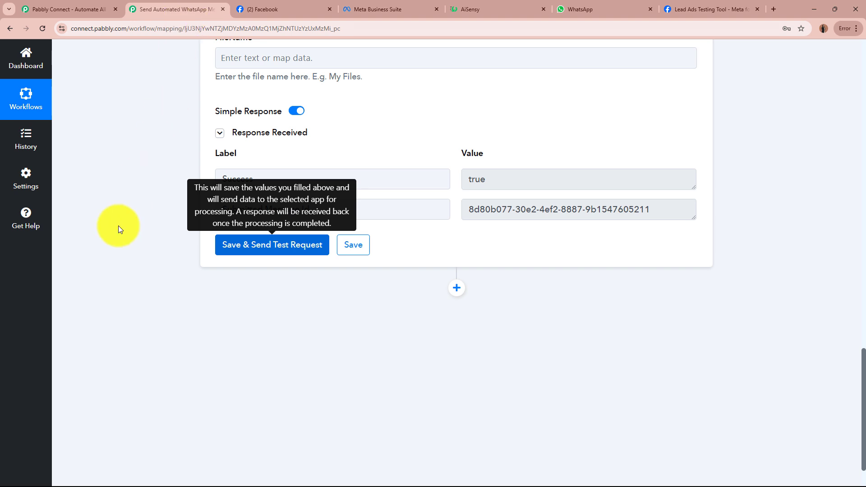